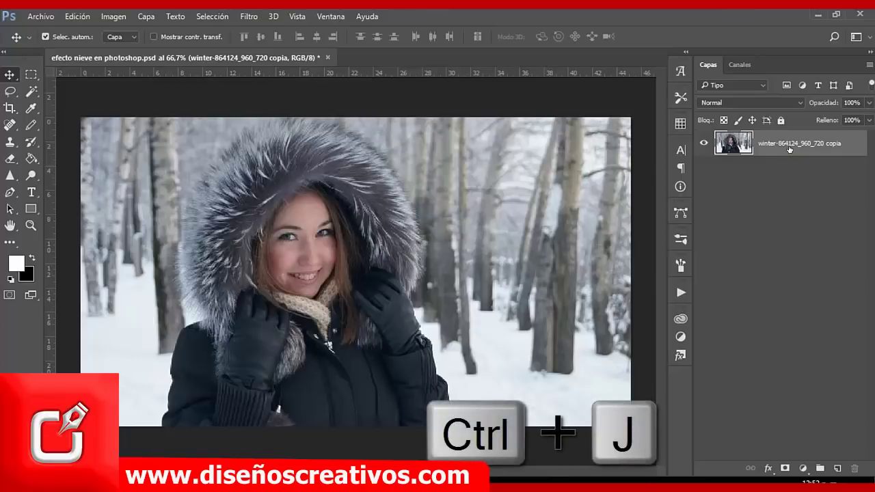
- Duplicate the photo layer and select the new top copy
key(ctrl+j)
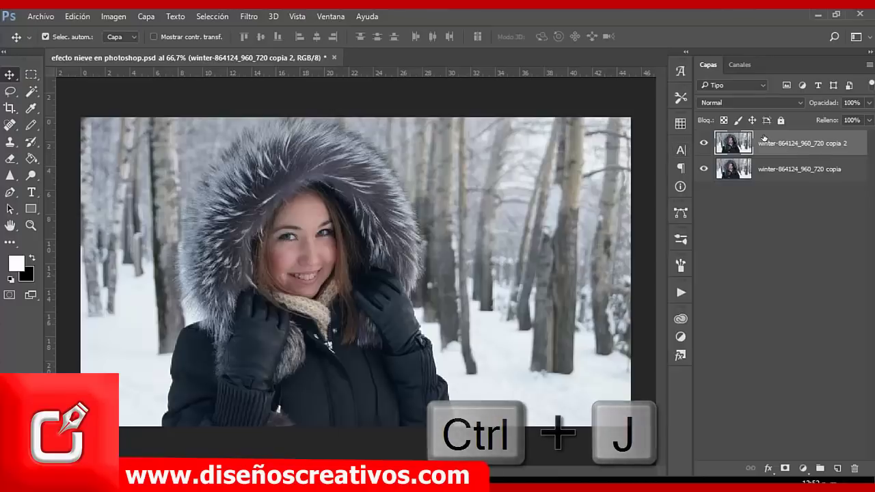
click(787, 174)
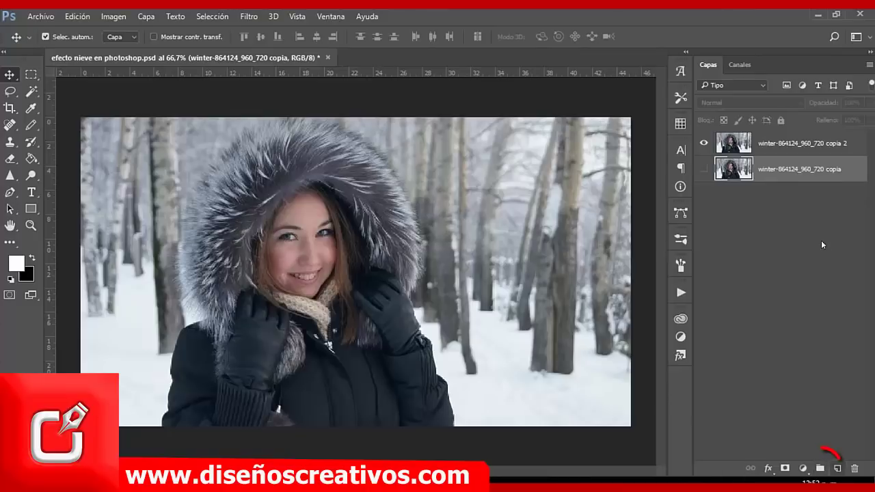
click(793, 145)
- Add a near-black (060000) solid colour fill layer above the photo copies
click(830, 467)
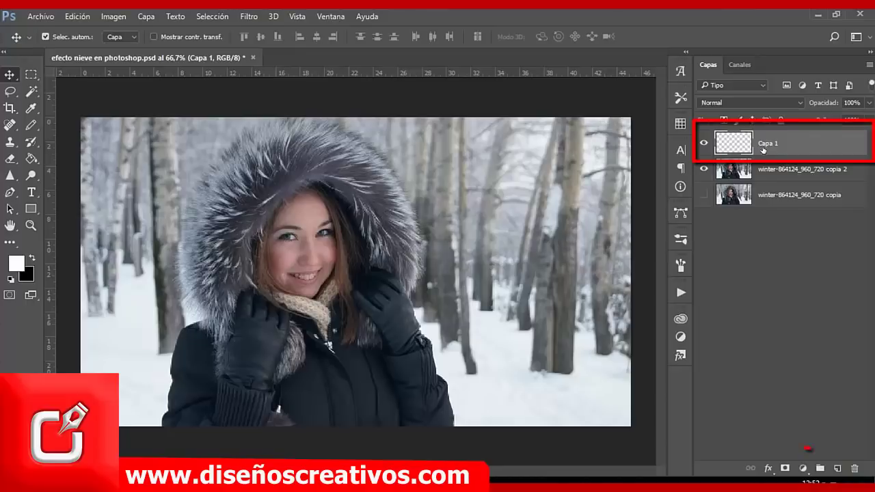
click(803, 468)
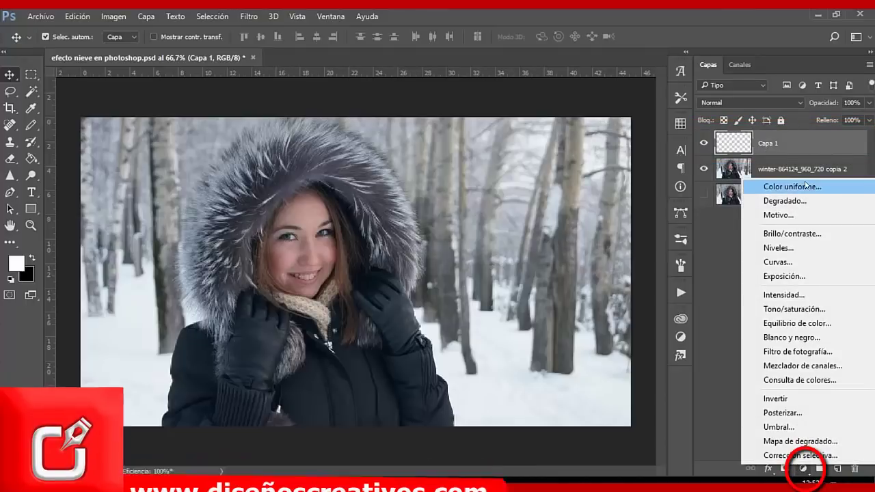
click(792, 187)
drag(367, 205, 426, 280)
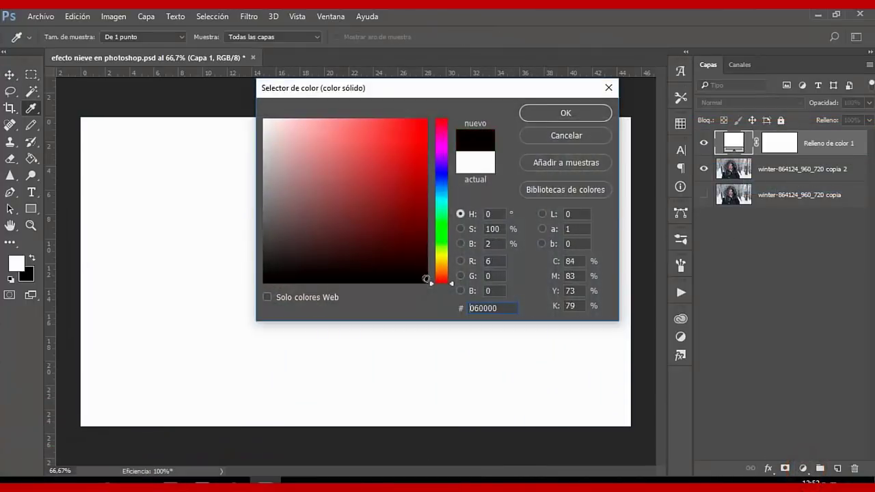
click(552, 114)
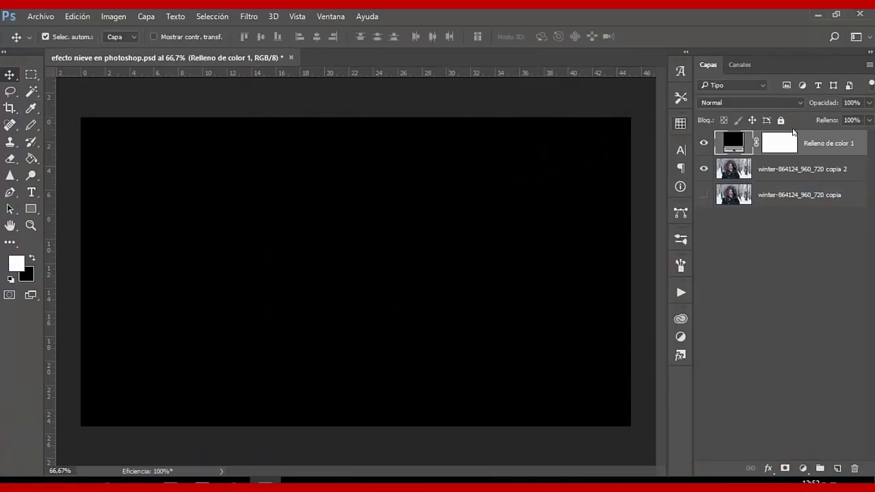
click(249, 16)
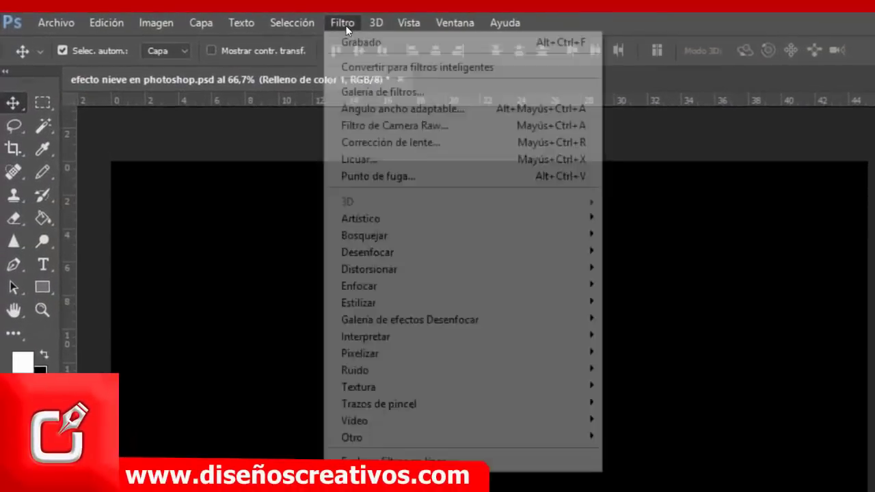
mouse_move(460, 353)
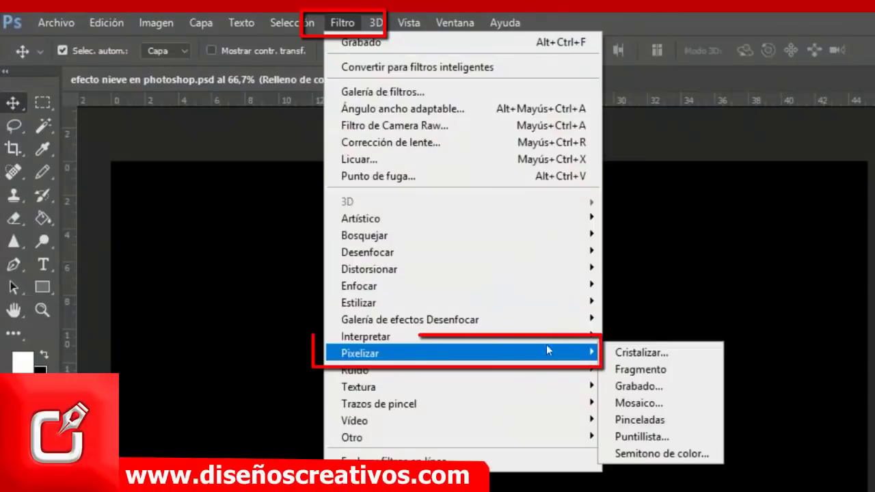
- Convert the black fill to a smart object and apply Grabado with Puntos grandes
click(659, 387)
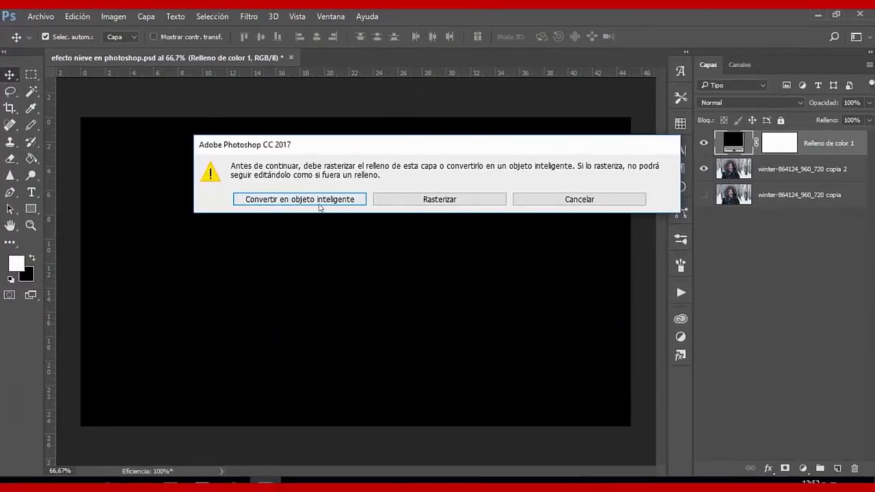
click(304, 200)
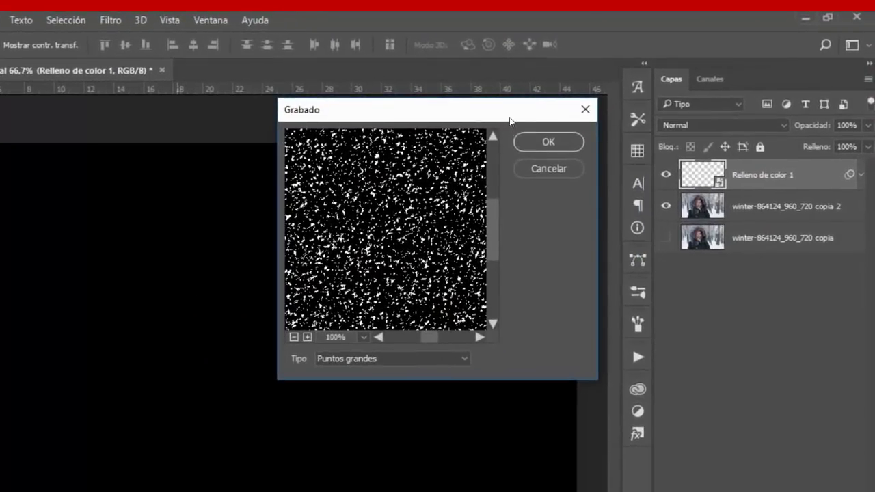
drag(509, 121, 511, 125)
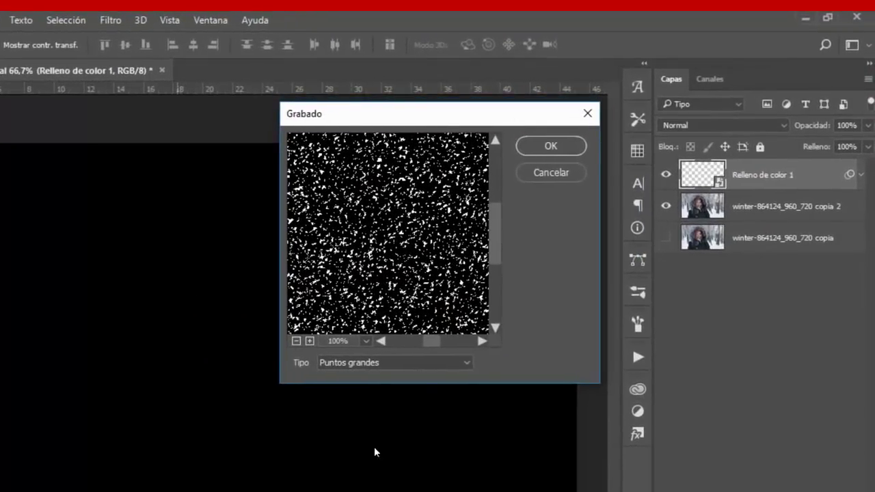
click(469, 364)
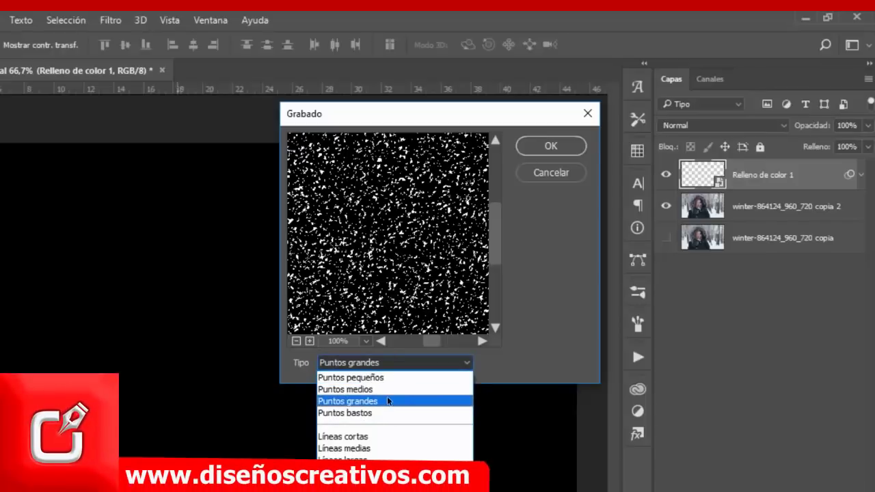
click(387, 401)
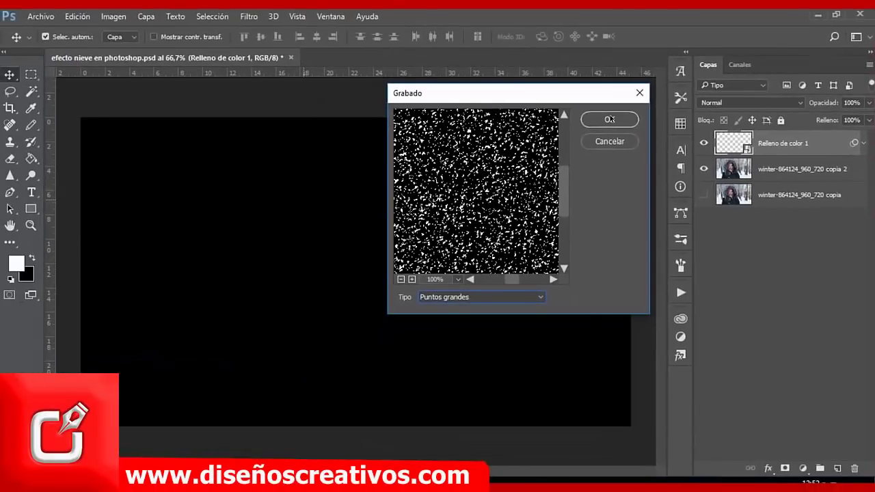
click(611, 119)
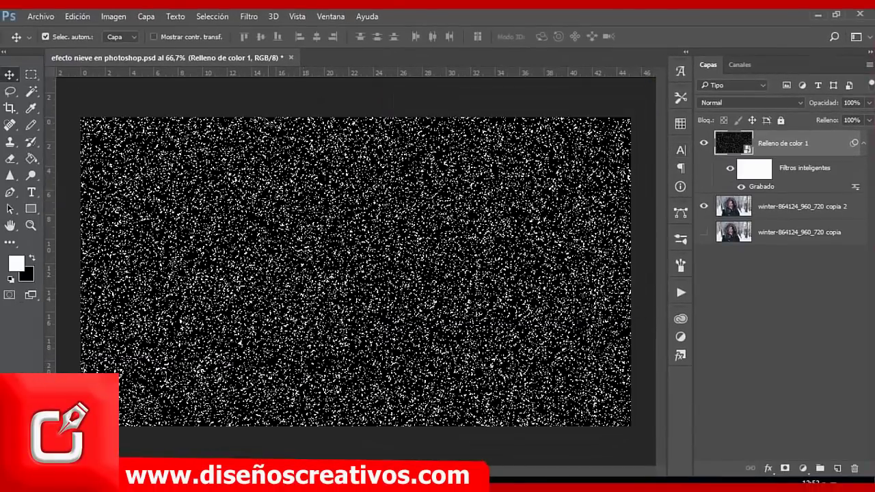
- Change the speckle layer's blend mode from Normal to Aclarar
click(801, 103)
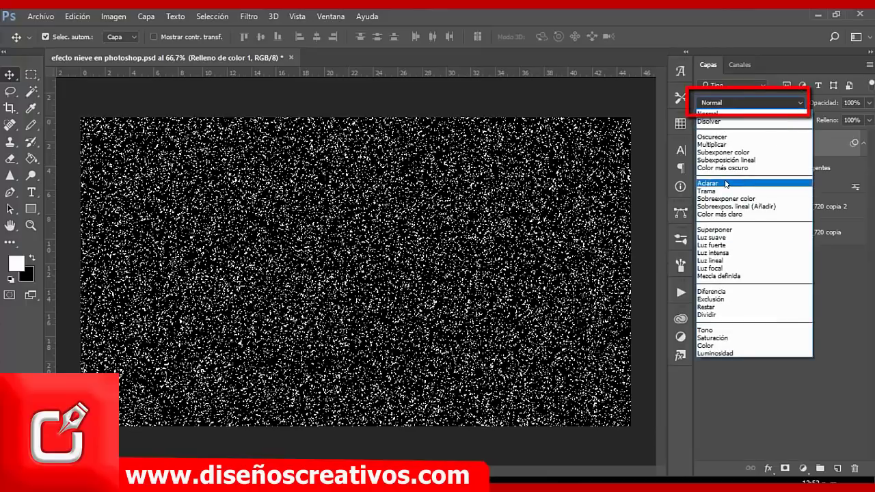
click(726, 183)
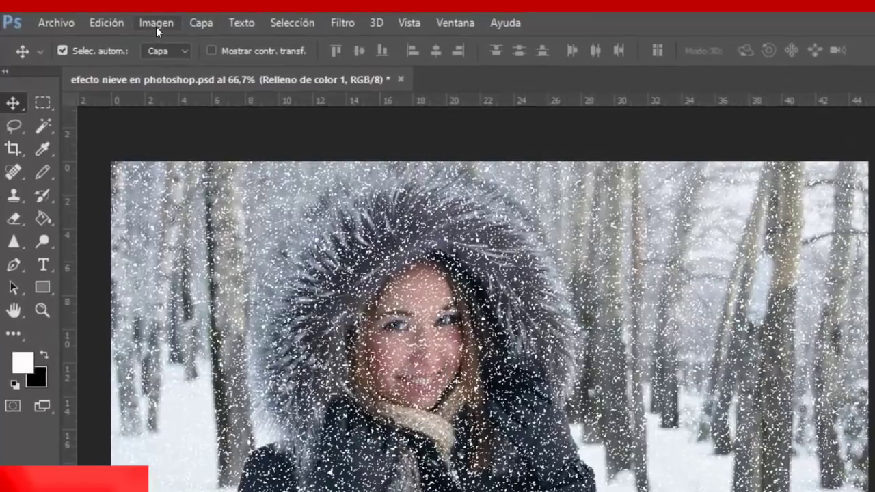
- Apply Niveles to the speckle layer with output white level 120
click(157, 24)
mouse_move(168, 68)
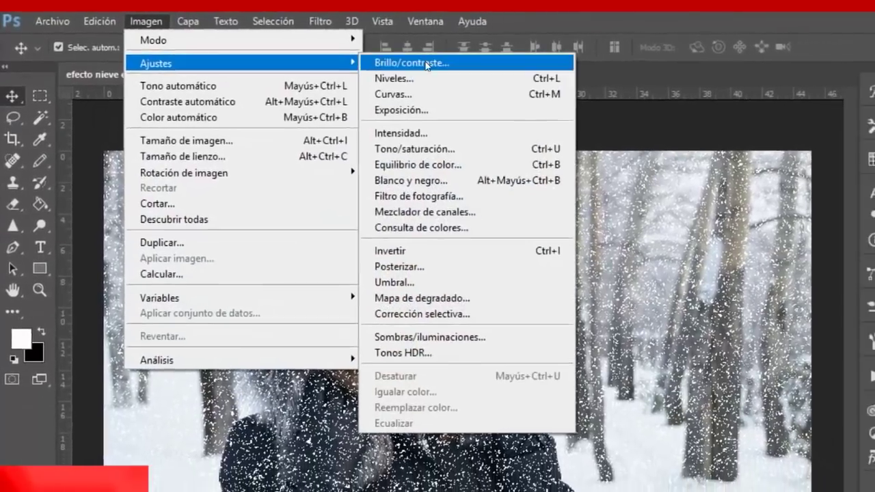
click(419, 78)
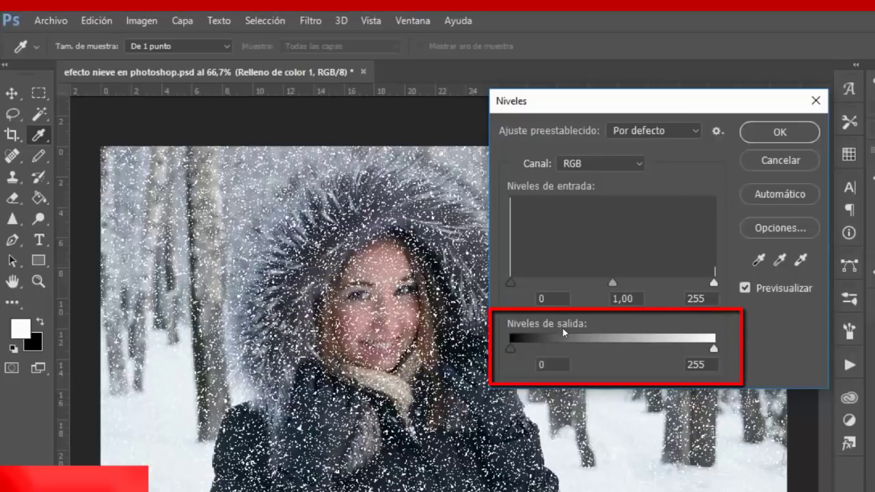
mouse_move(712, 349)
mouse_down()
mouse_move(615, 350)
mouse_move(639, 348)
mouse_up()
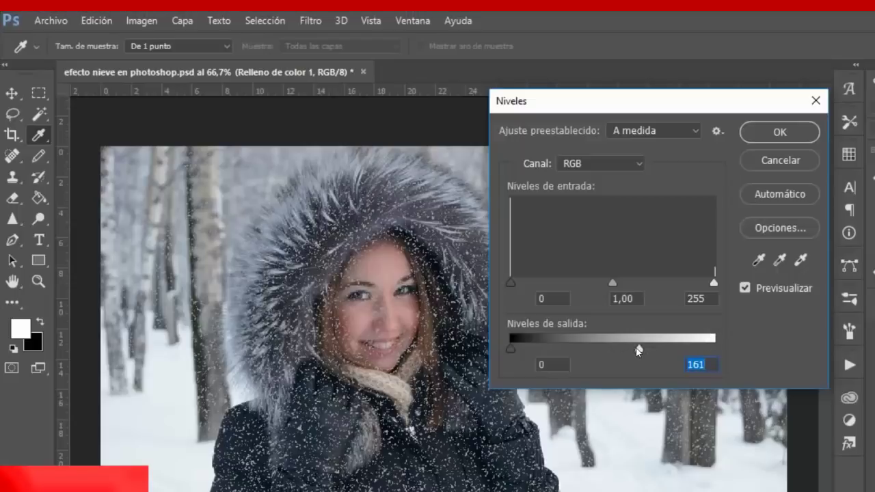
drag(635, 348, 648, 348)
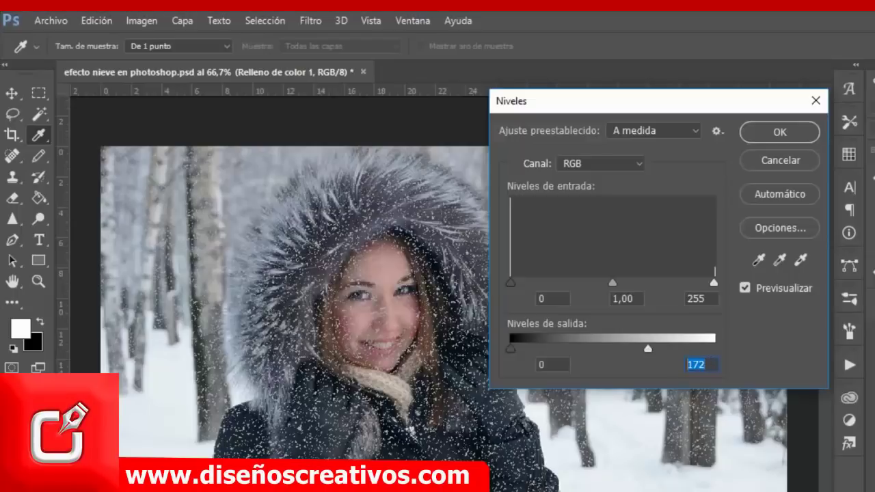
text(120)
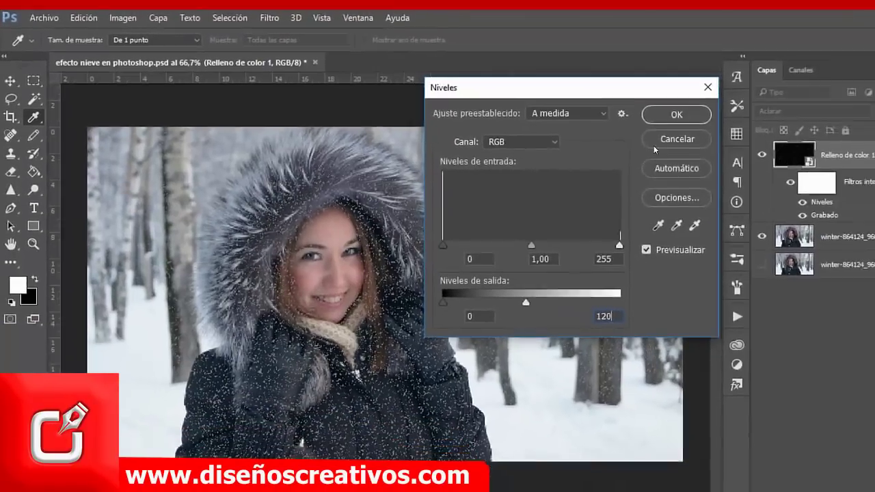
key(Return)
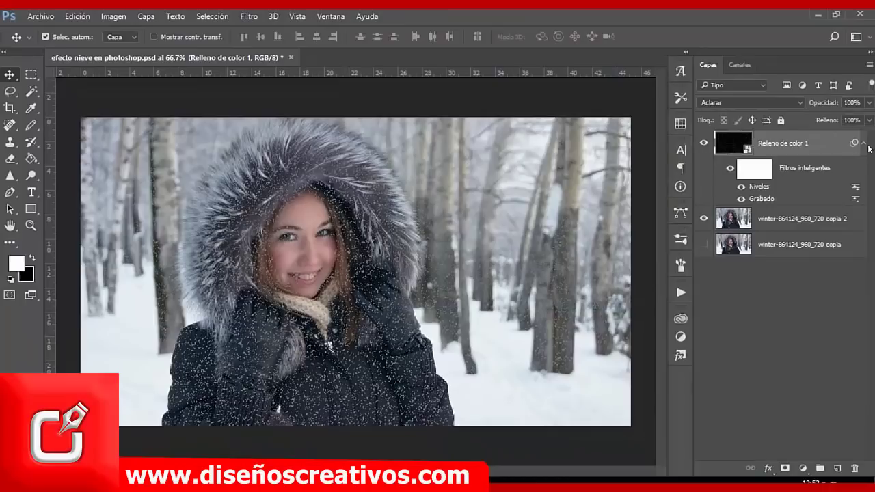
- Add a second near-black (050000) solid colour fill layer on top
click(862, 144)
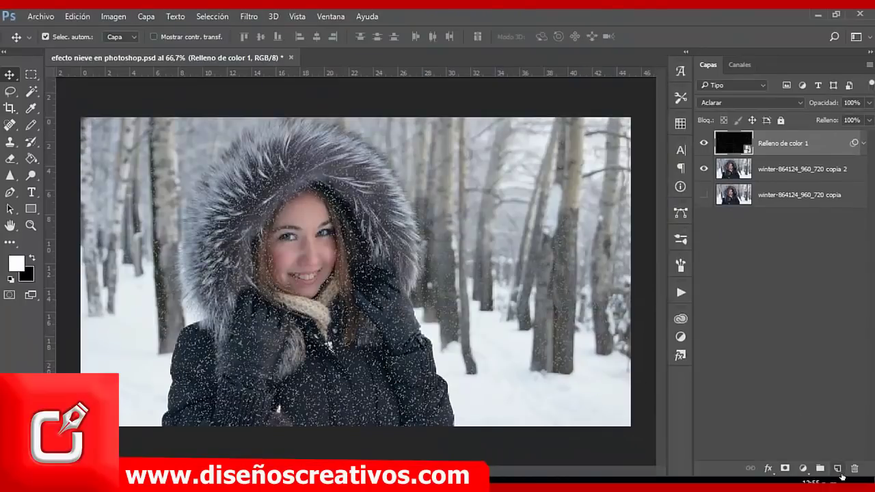
click(838, 469)
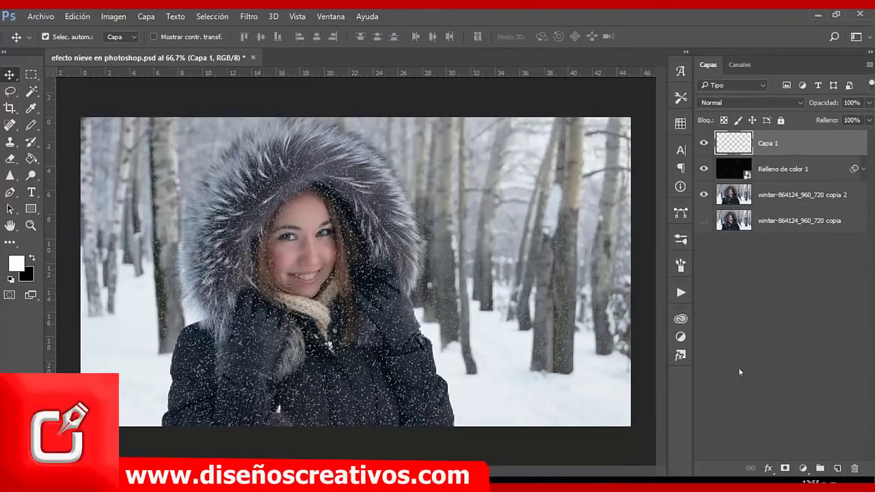
click(796, 467)
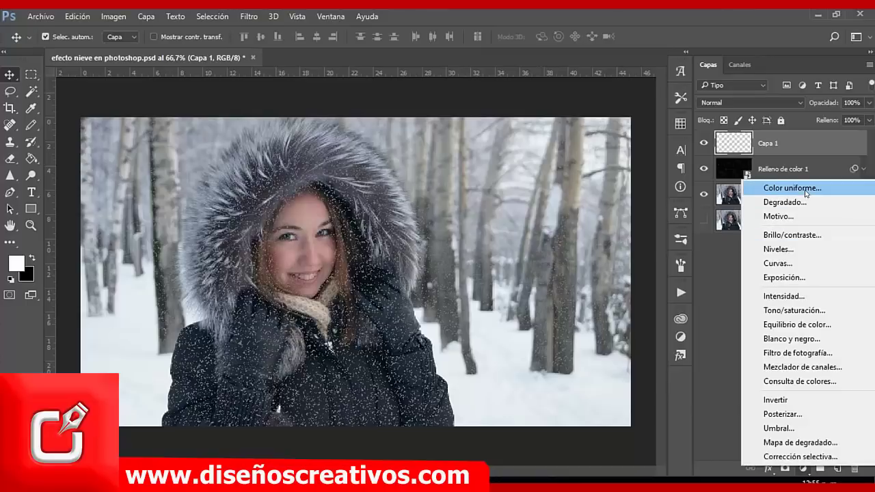
click(793, 187)
drag(400, 236, 422, 280)
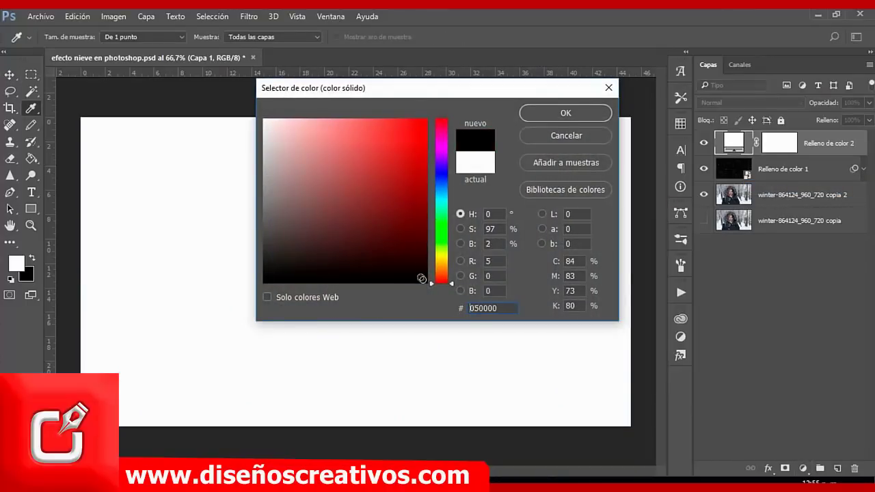
click(591, 111)
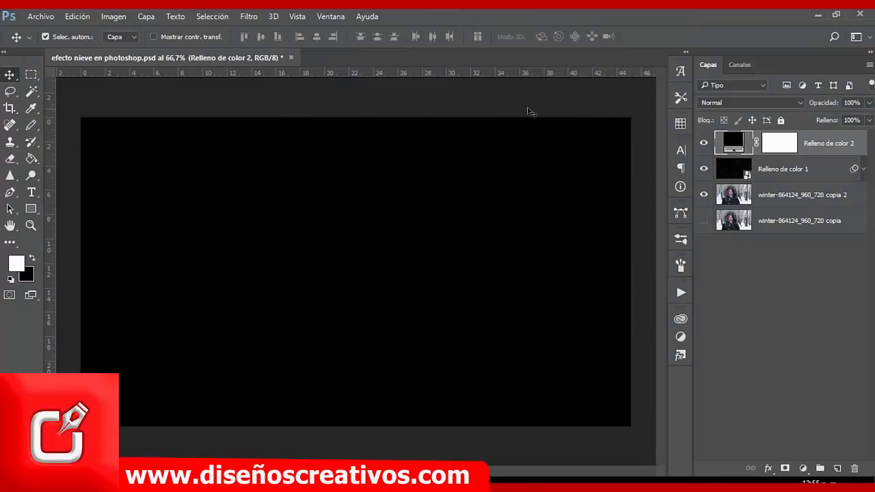
- Start the Grabado filter on the new fill, converting it to a smart object
click(249, 17)
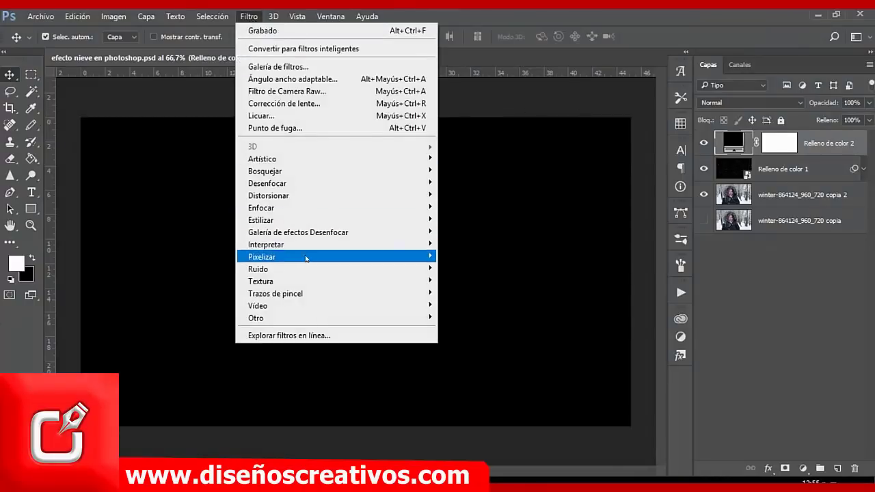
mouse_move(262, 256)
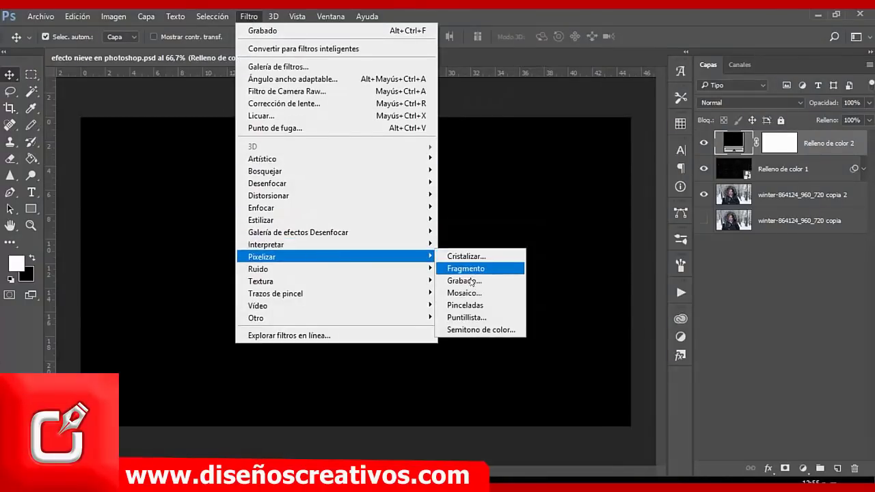
click(467, 279)
click(266, 200)
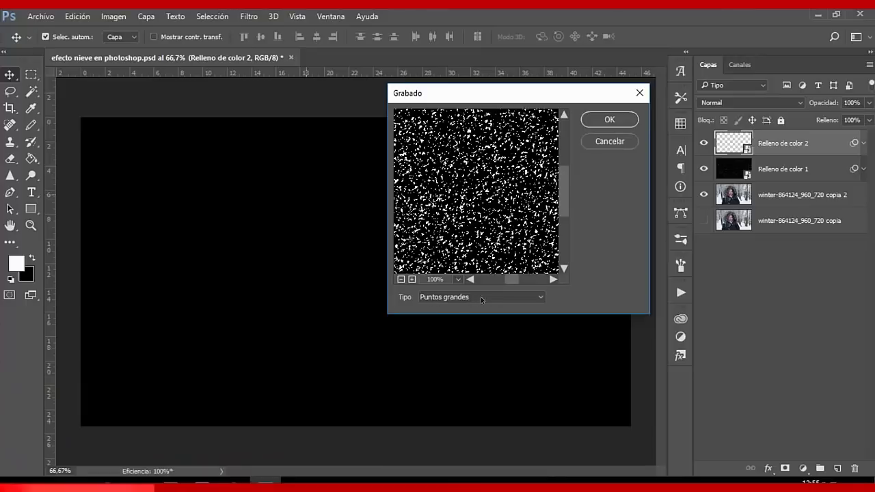
- Apply Grabado speckles, then Cristalizar with cell size 16 to form larger flakes
click(604, 119)
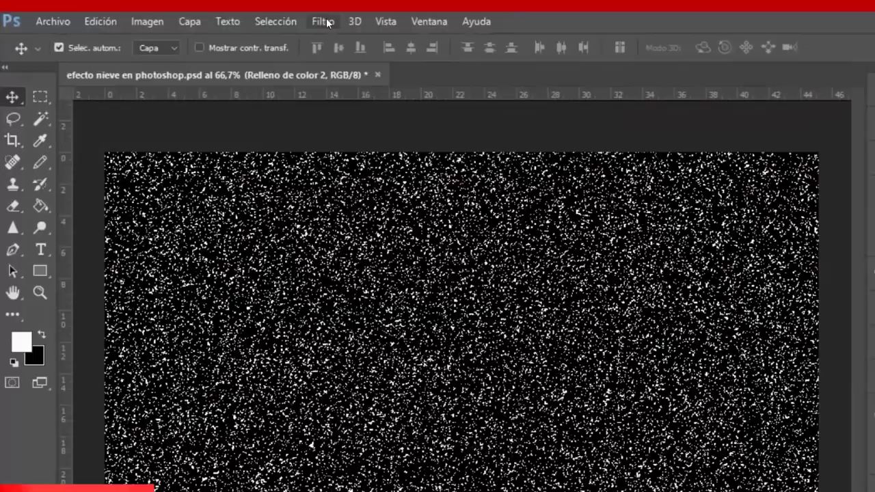
click(323, 21)
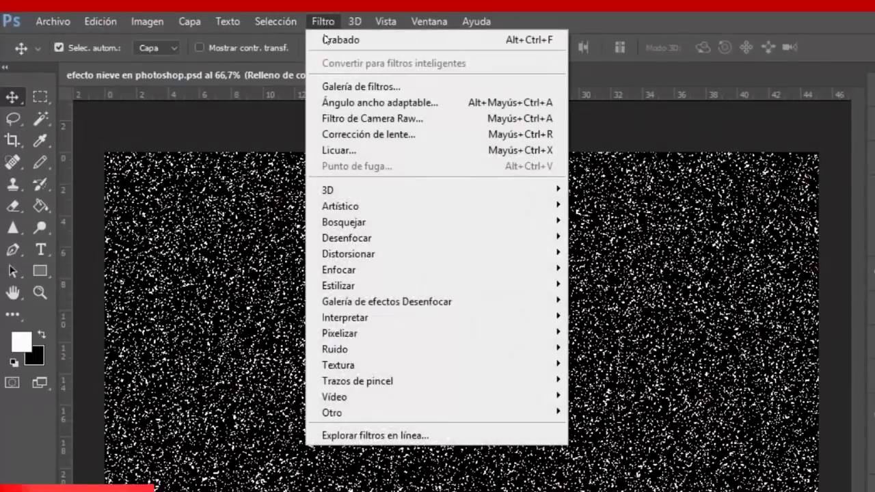
mouse_move(437, 333)
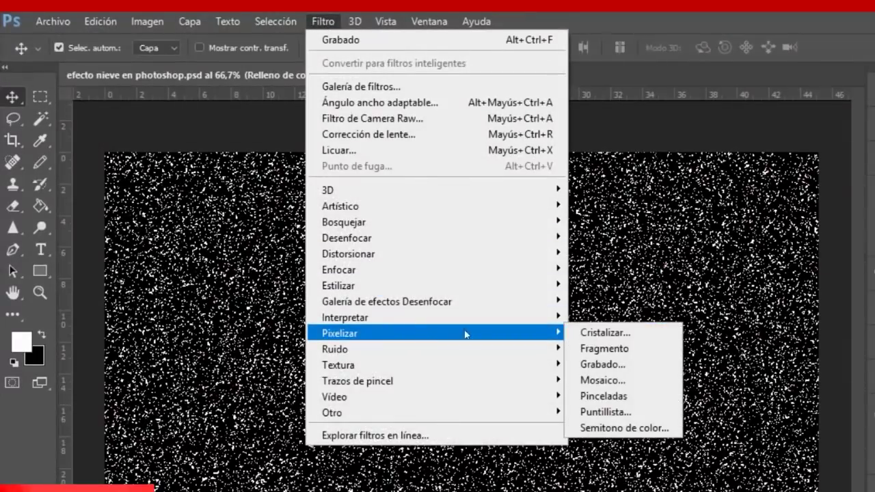
click(631, 333)
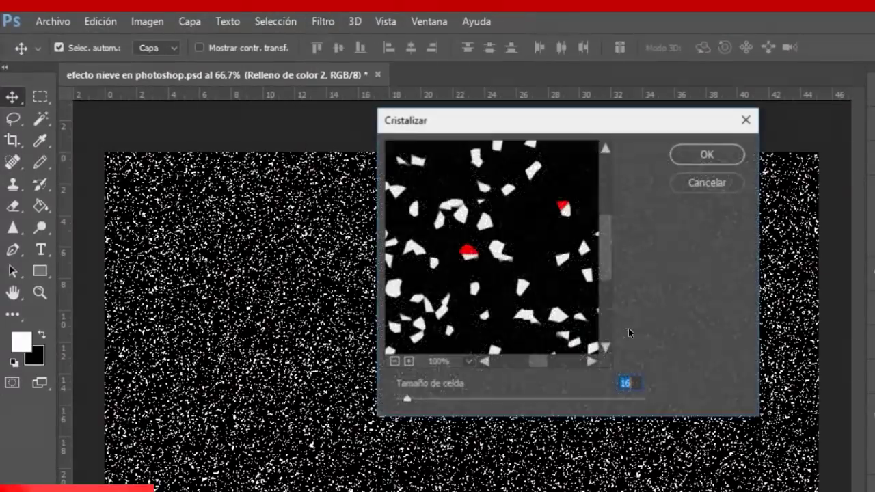
drag(579, 152, 577, 148)
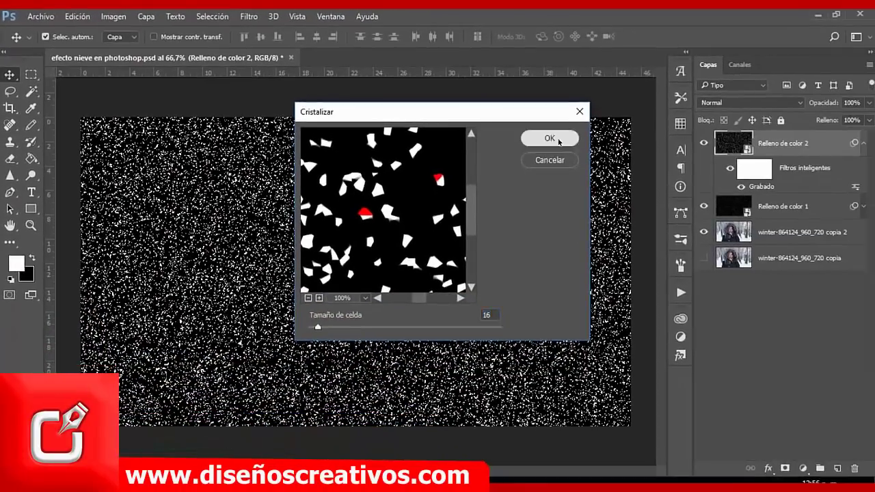
click(549, 140)
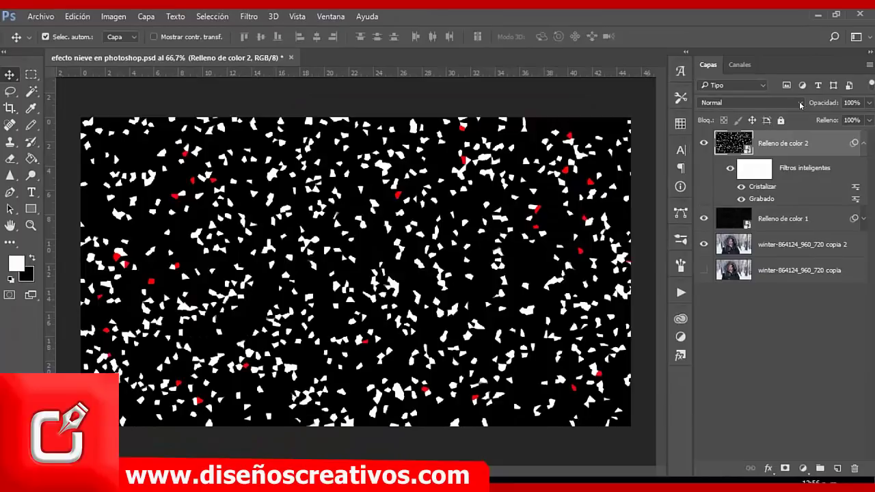
- Set Relleno de color 2's blend mode to Aclarar
click(800, 104)
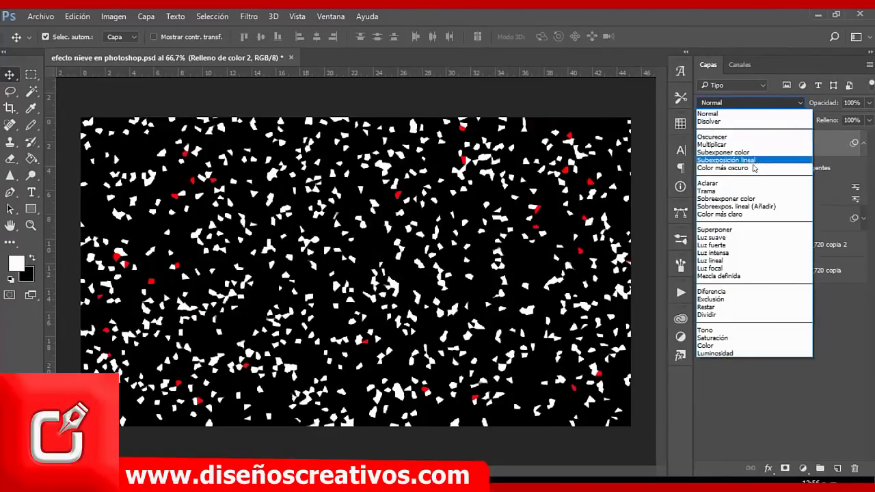
click(728, 183)
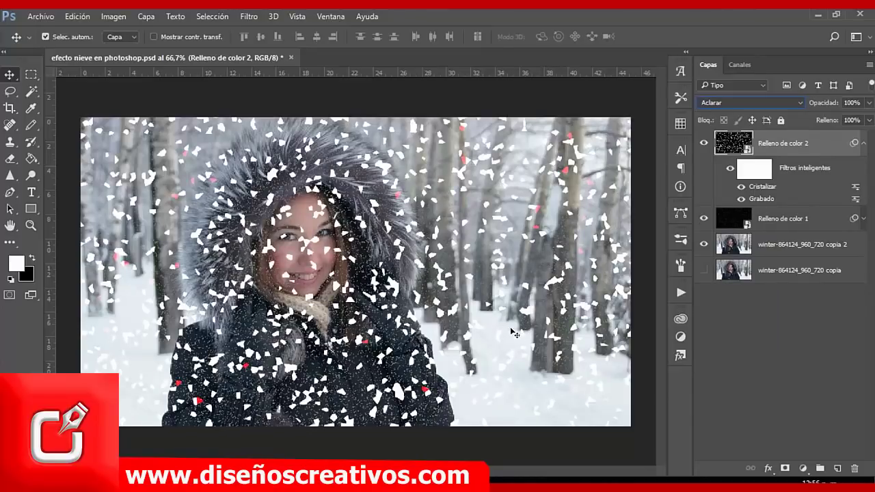
click(249, 15)
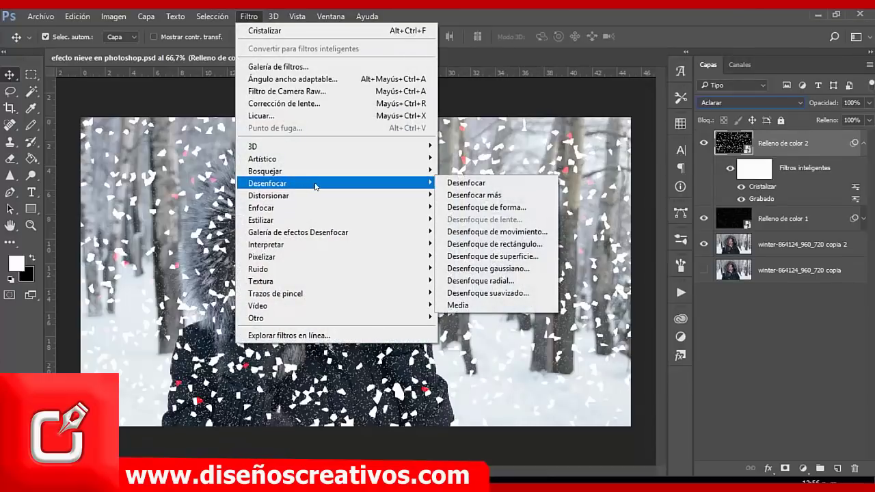
mouse_move(267, 183)
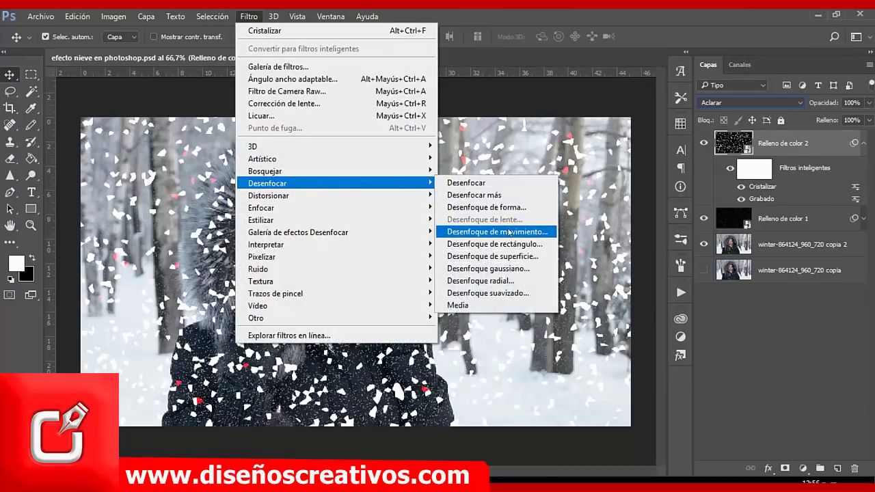
- Apply Desenfoque de movimiento to the flakes at angle 54° and distance 17 px
click(497, 232)
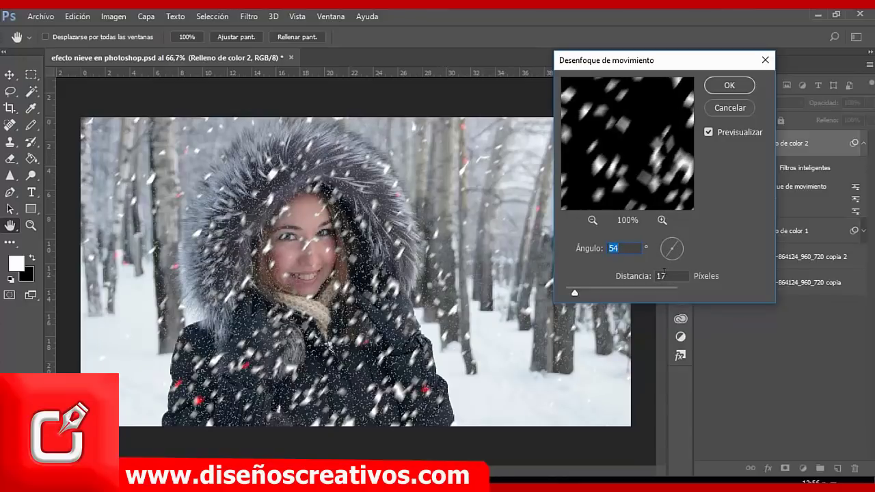
click(729, 86)
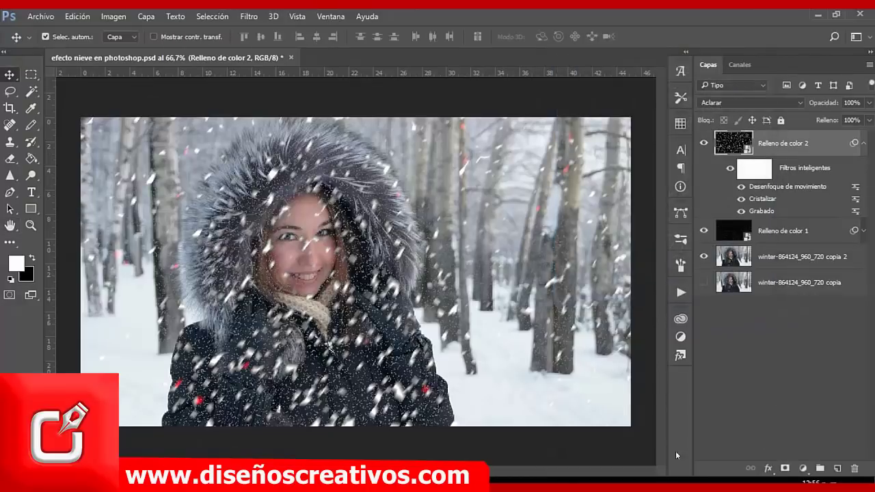
- Apply Niveles to Relleno de color 2 with output white lowered to 202
click(113, 16)
mouse_move(121, 49)
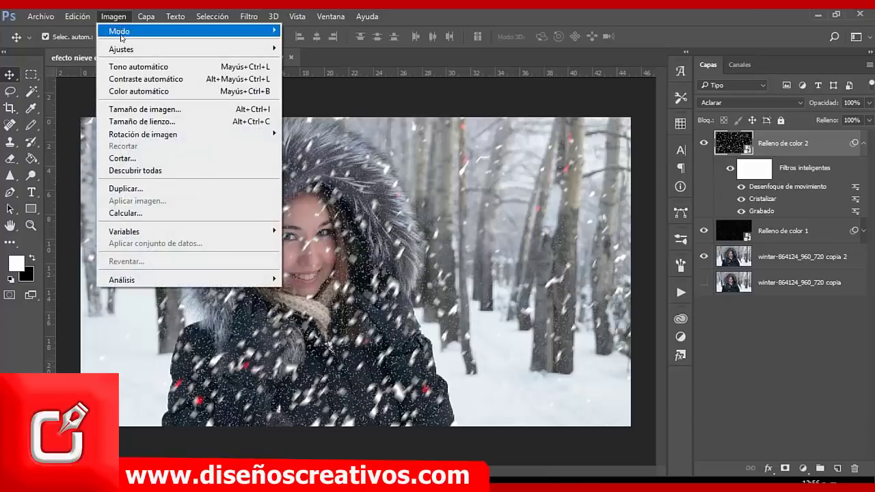
click(342, 61)
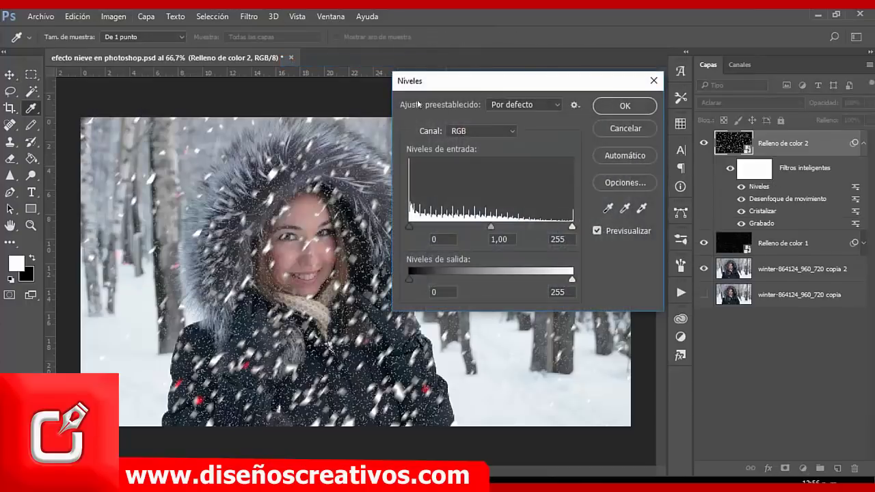
drag(580, 89, 579, 85)
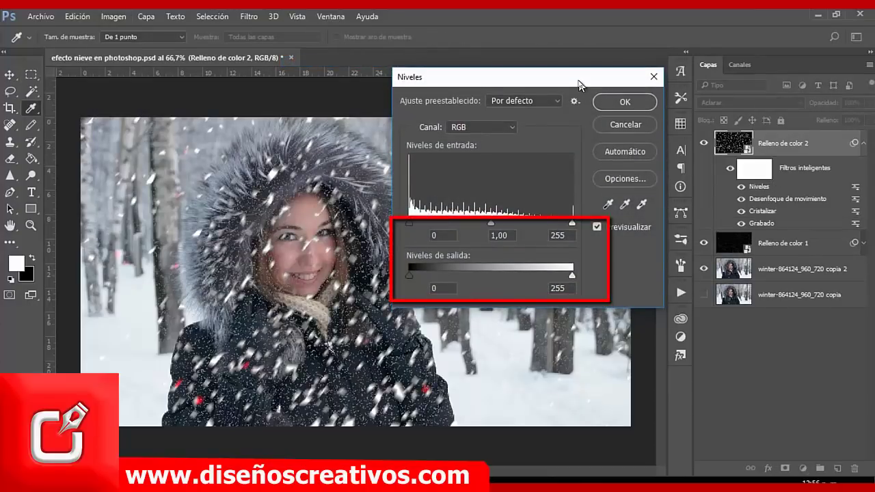
drag(572, 276, 549, 277)
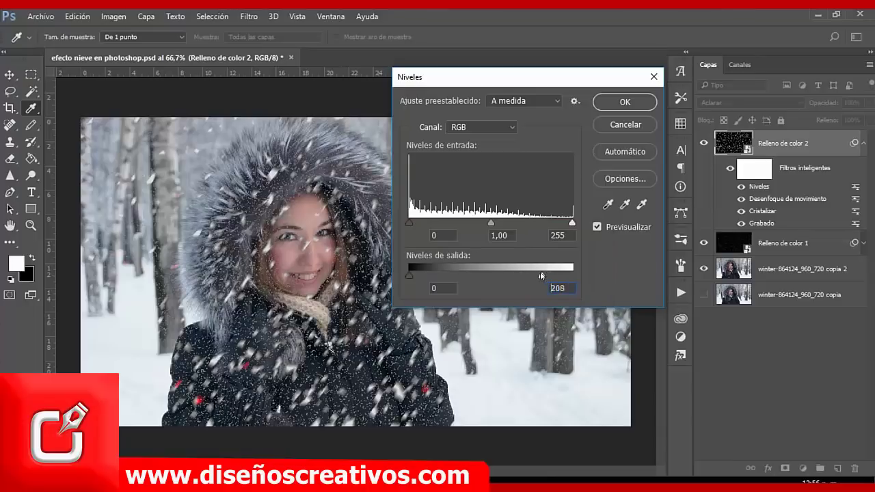
drag(540, 275, 537, 276)
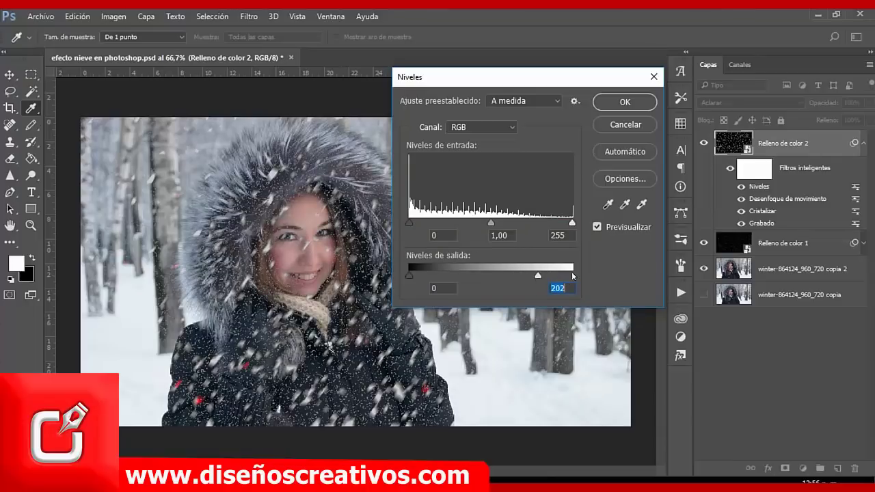
click(623, 102)
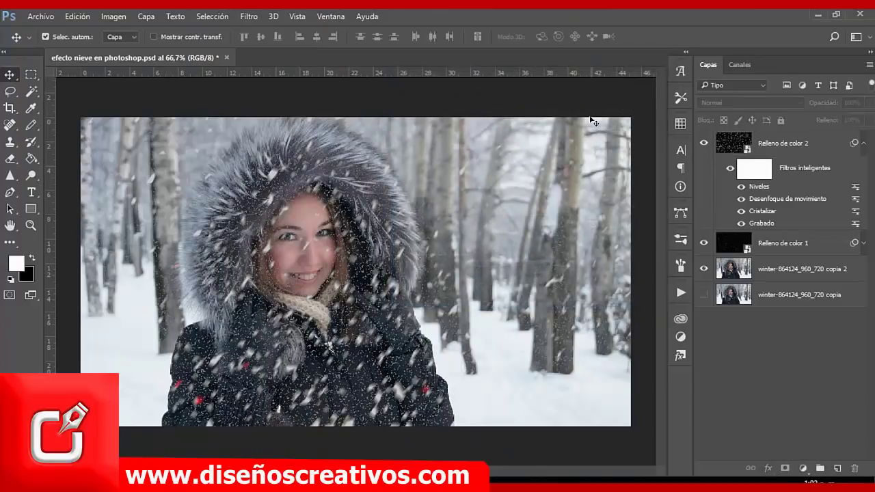